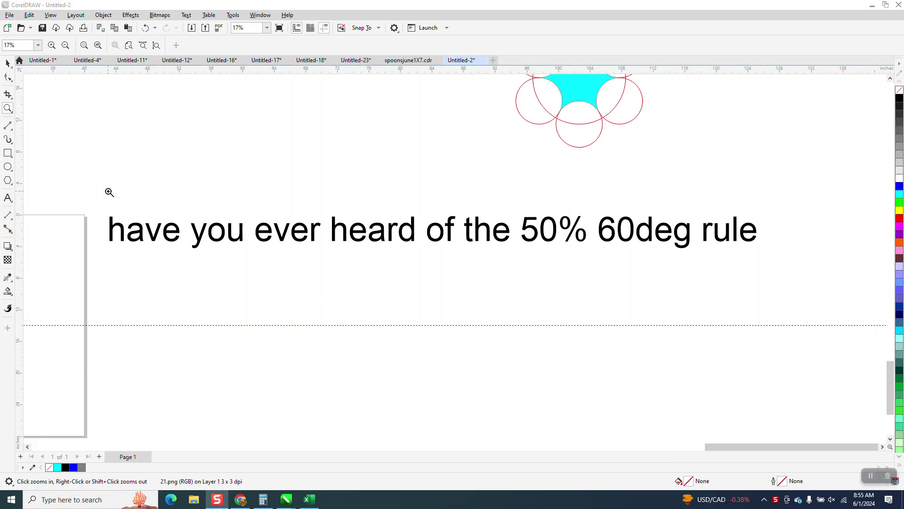
Zoom out and drag the horizontal guideline up from the page centre
left_click_drag(83, 185, 770, 304)
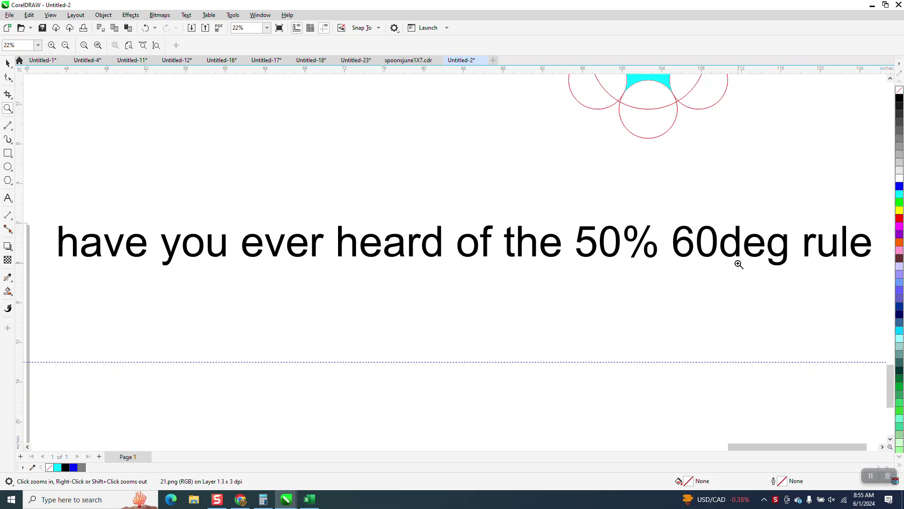
scroll(735, 266, "down", 1)
scroll(728, 267, "down", 5)
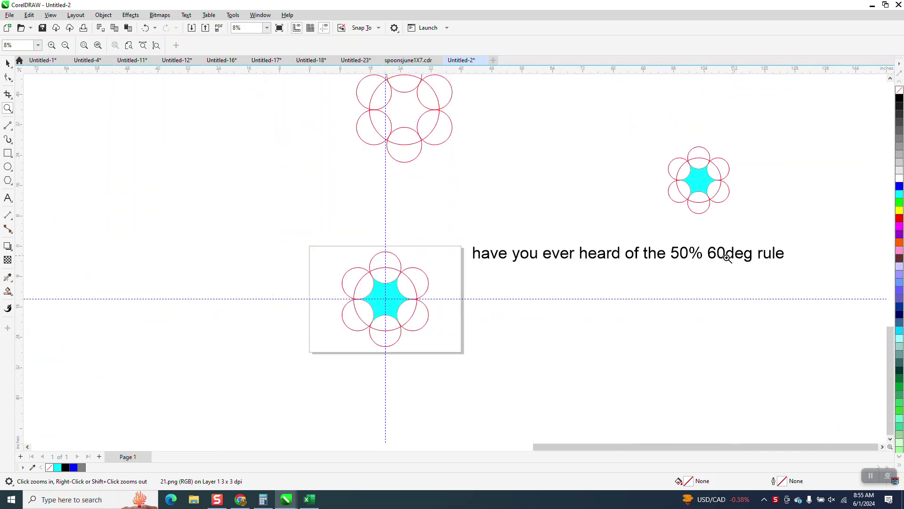
left_click(8, 63)
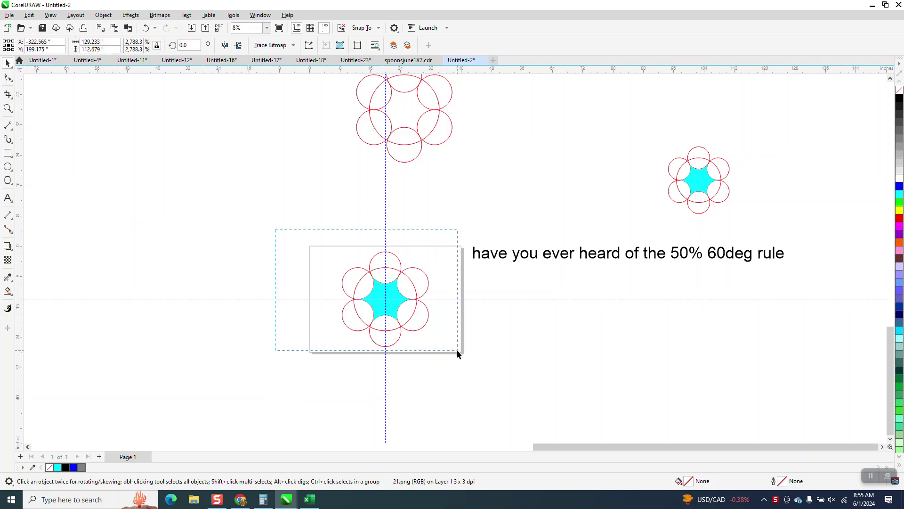
left_click_drag(457, 351, 457, 351)
left_click_drag(440, 298, 283, 177)
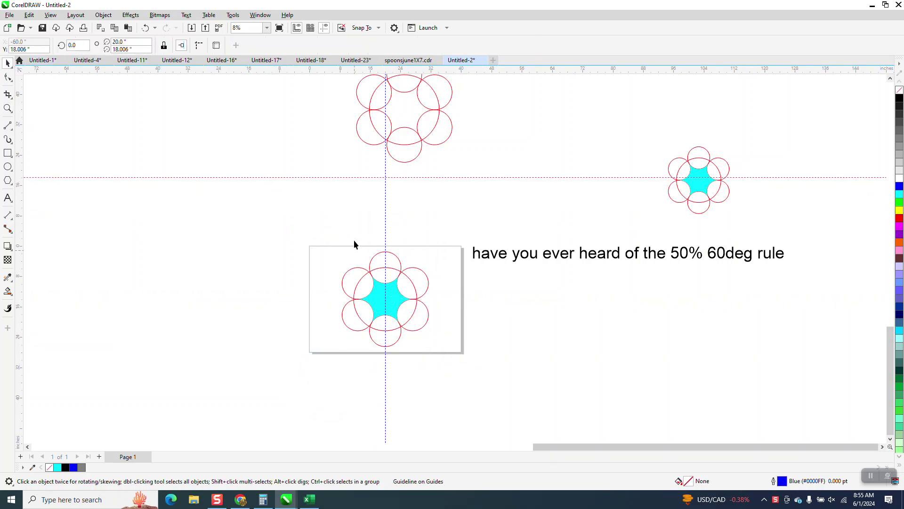
Toggle the guidelines off and on, delete the selected guideline, and drag another one
left_click(324, 28)
left_click(324, 27)
key("Delete")
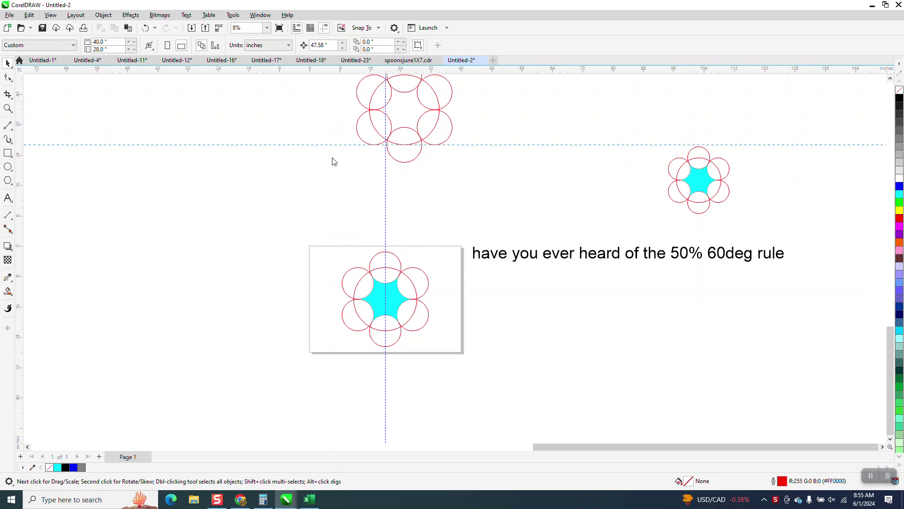
left_click_drag(333, 162, 367, 209)
Move the circle flower to the upper left and pull both cyan stars out side by side
left_click_drag(336, 244, 455, 374)
left_click_drag(383, 299, 308, 176)
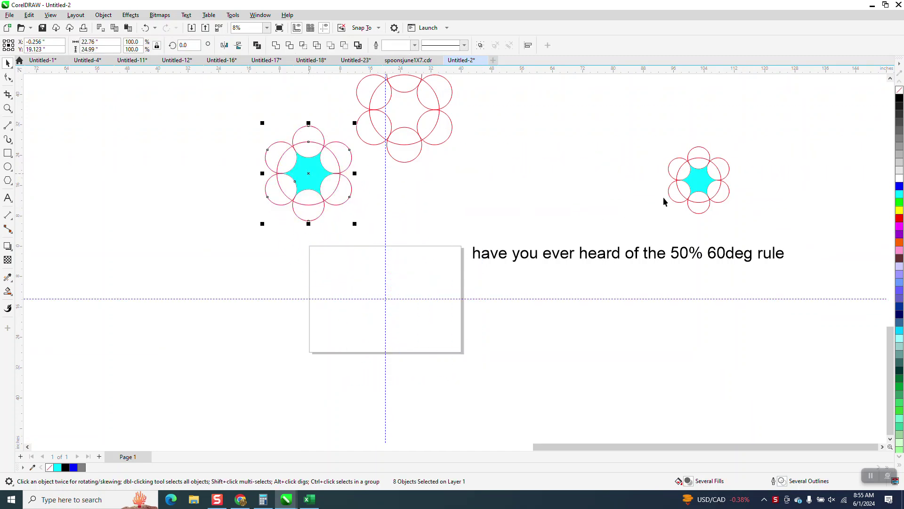
left_click_drag(698, 188, 503, 197)
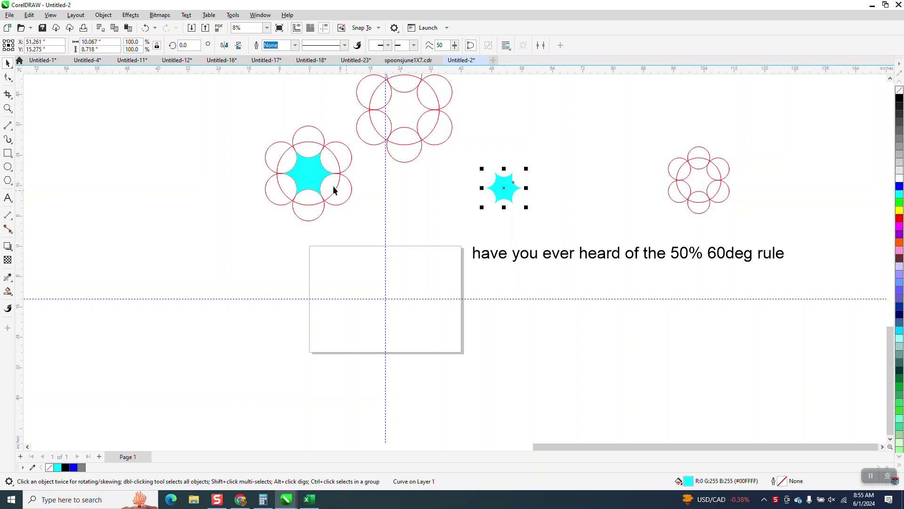
left_click_drag(314, 173, 455, 186)
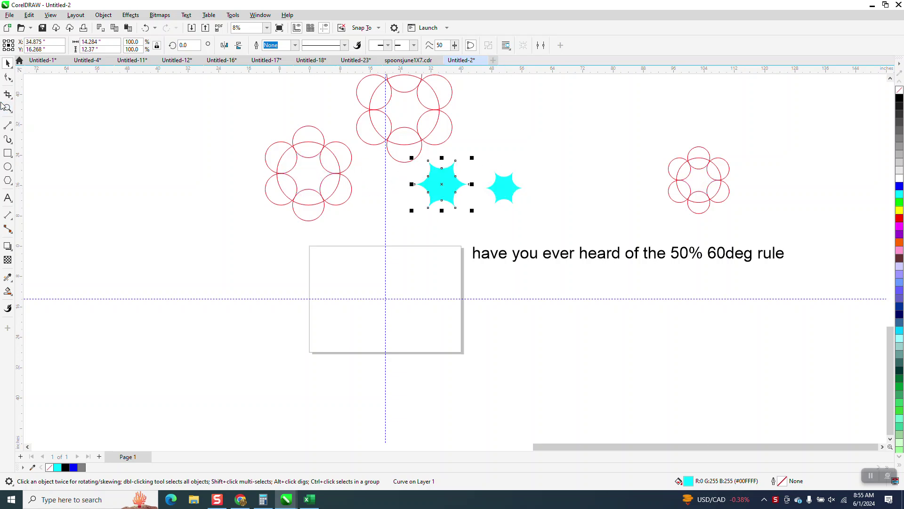
left_click_drag(403, 151, 628, 242)
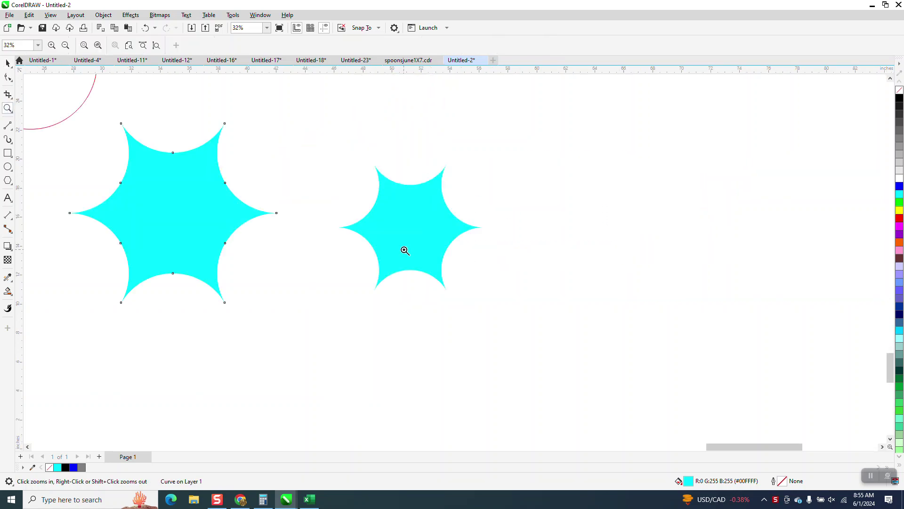
scroll(326, 236, "down", 4)
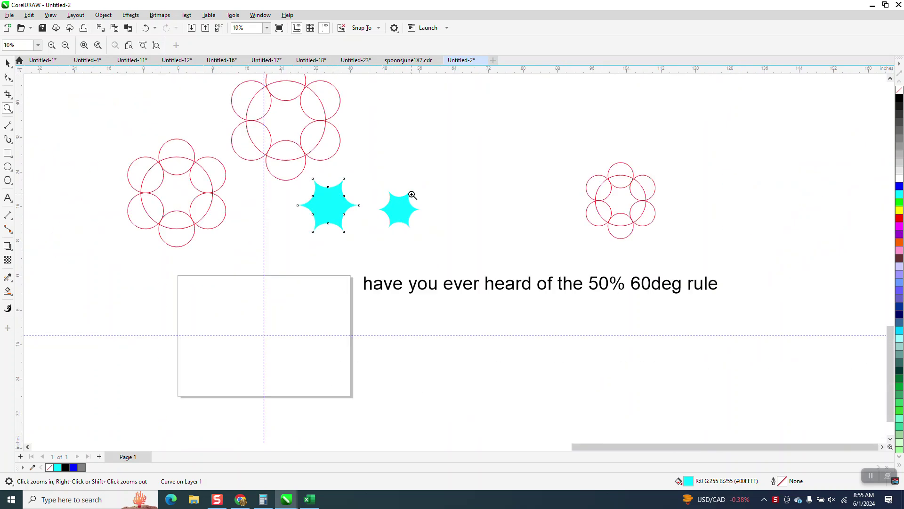
scroll(411, 194, "down", 1)
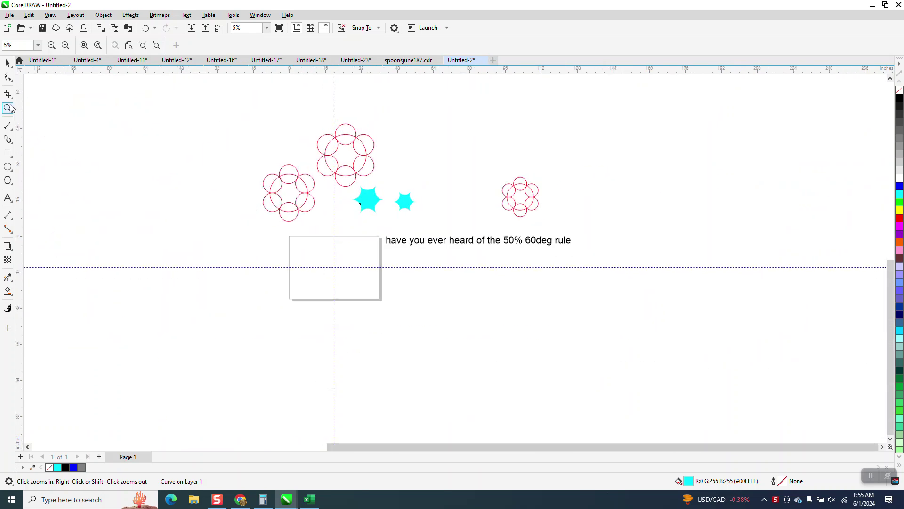
left_click_drag(276, 222, 481, 347)
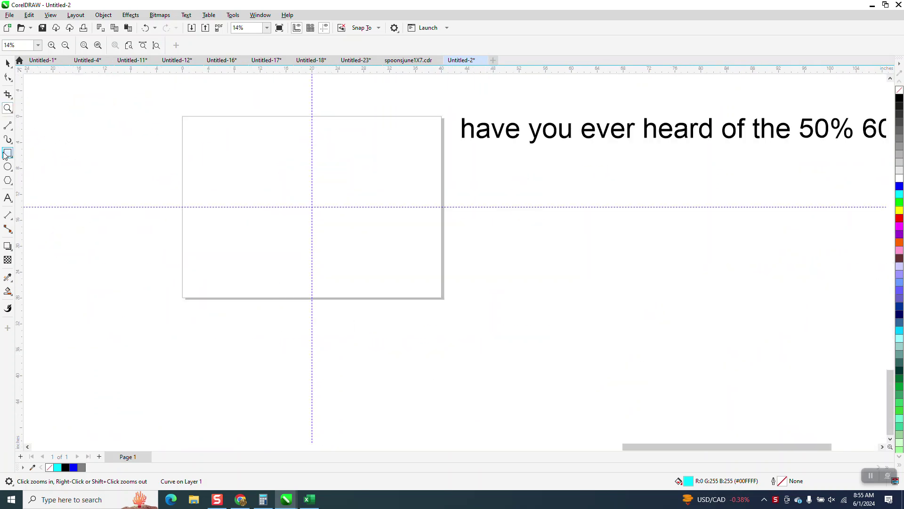
Draw a circle centred on the page and make a 50% scaled copy of it
left_click(10, 168)
left_click_drag(383, 170, 282, 253)
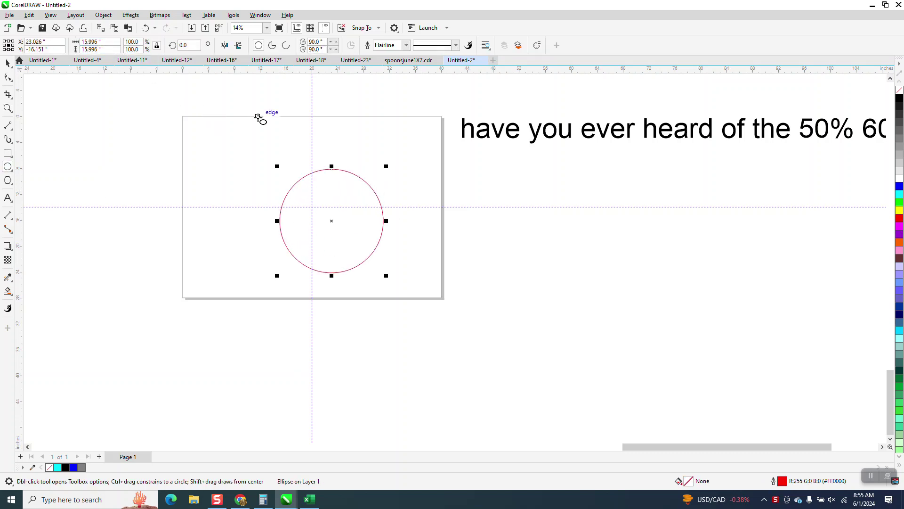
key("p")
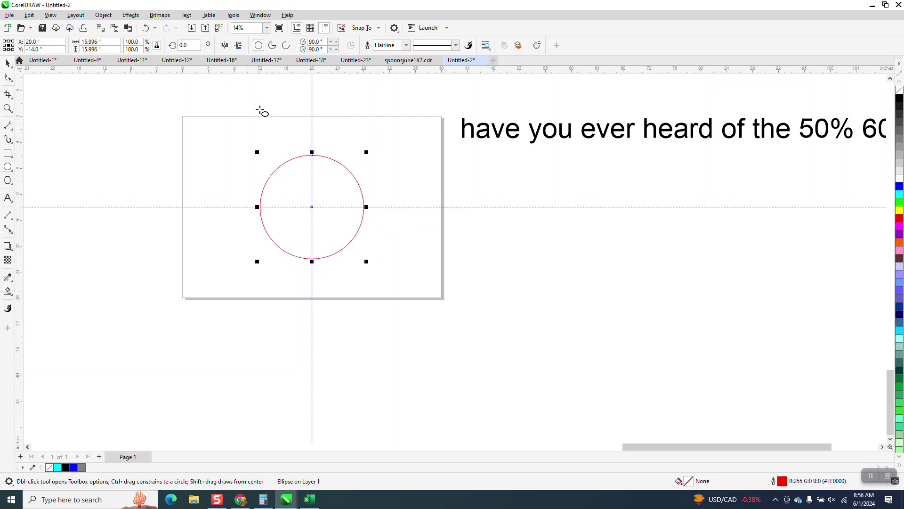
left_click(8, 62)
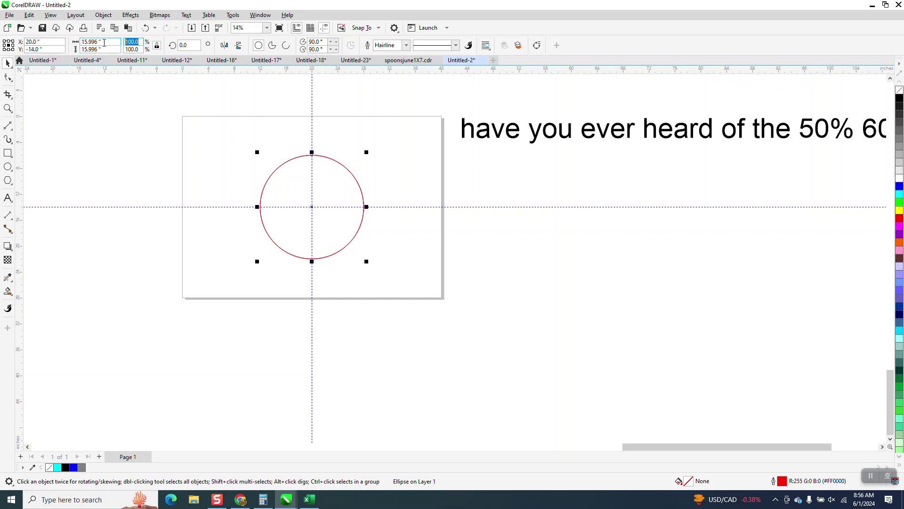
type("50")
key("Return")
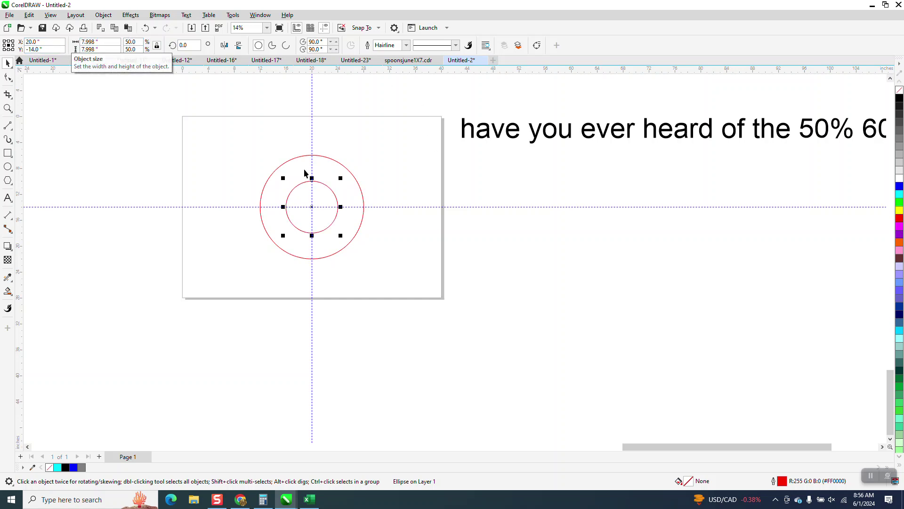
Move the half-size circle up so its centre sits on the big circle's top edge
left_click(315, 159)
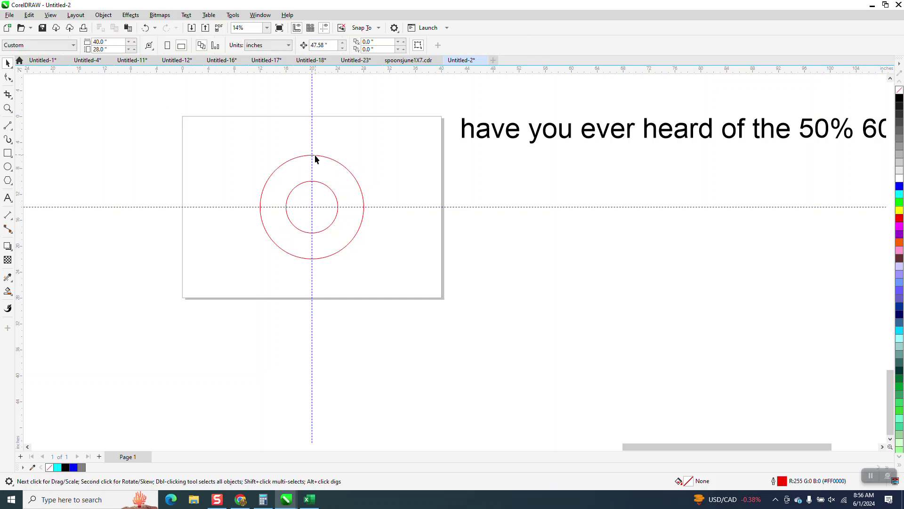
left_click(322, 205)
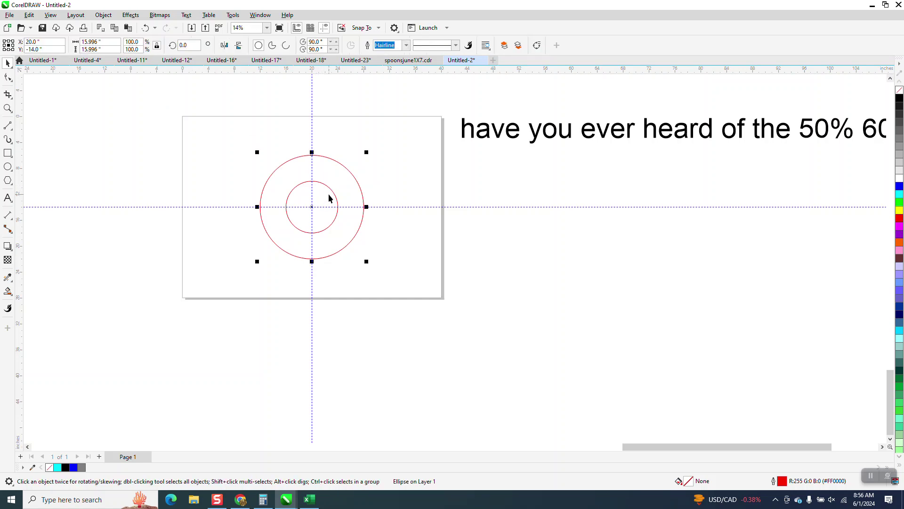
left_click(334, 197)
left_click_drag(313, 206, 323, 142)
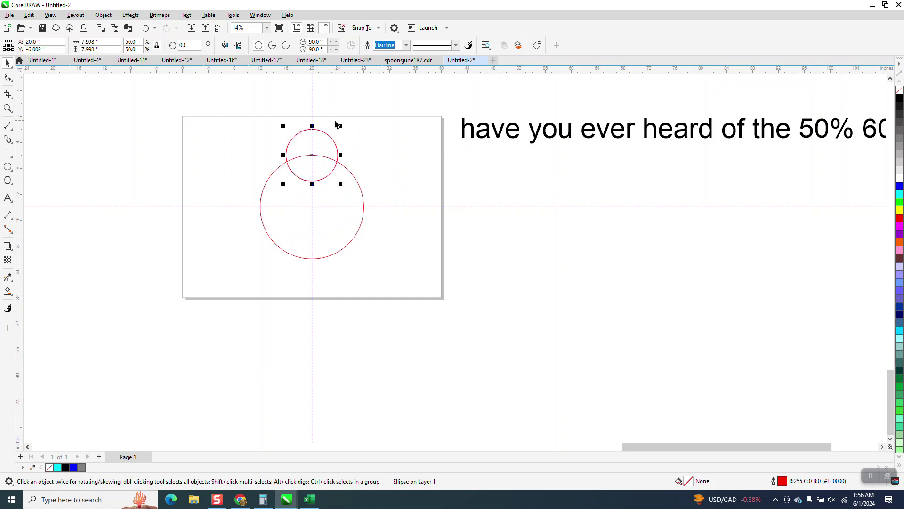
scroll(360, 156, "down", 2)
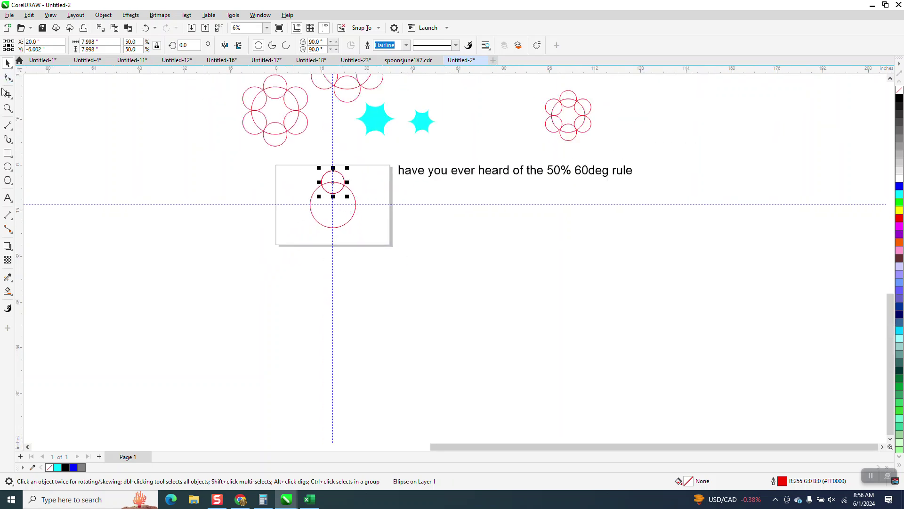
left_click(8, 108)
Put the small circle in rotate mode with its pivot at the big circle's centre
left_click(285, 190)
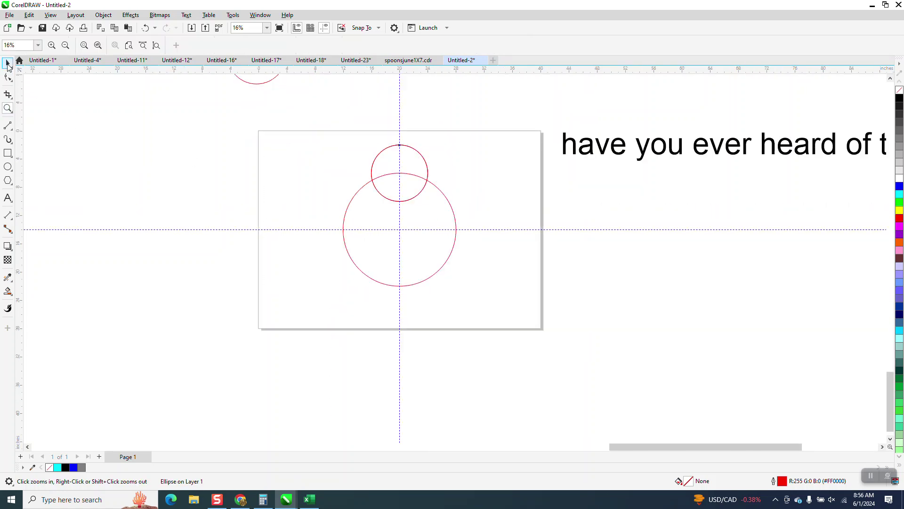
key("space")
left_click(400, 174)
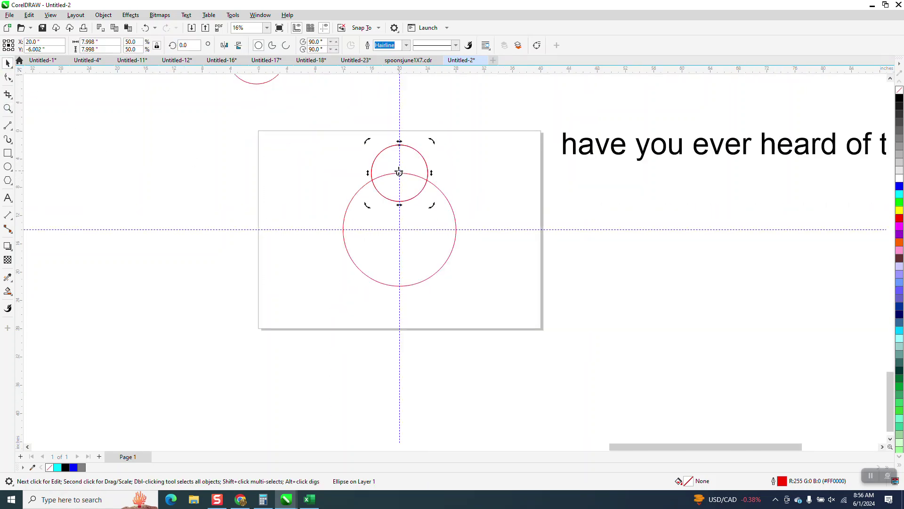
left_click_drag(399, 172, 399, 226)
Add rotated copies of the small circle at 60°, 120° and the remaining 60° steps
left_click(191, 43)
type("60")
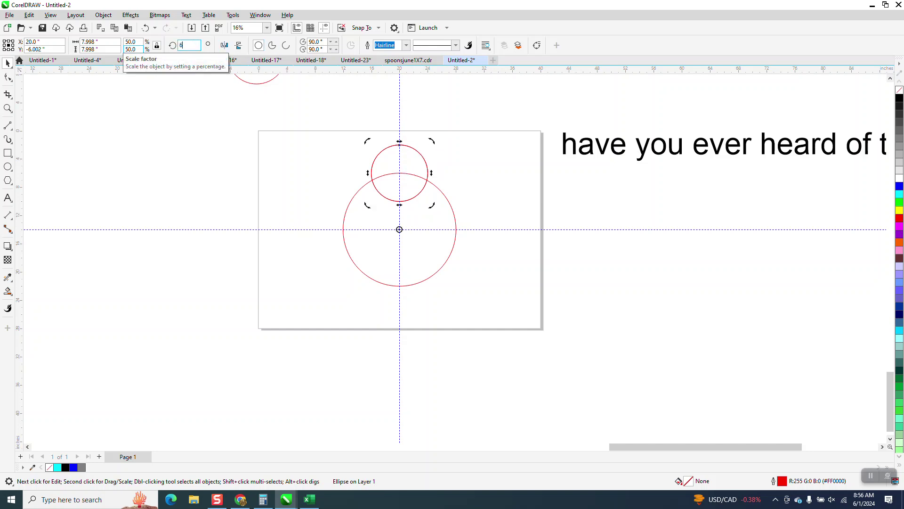
key("Return")
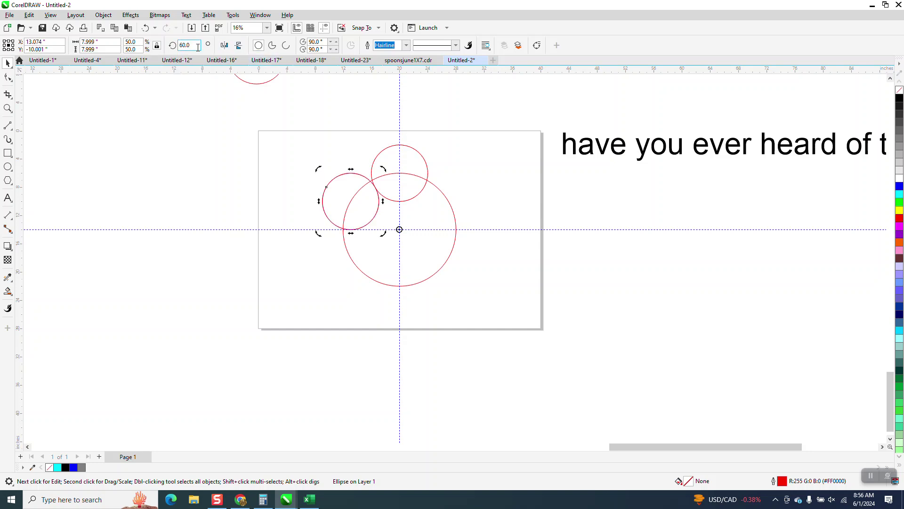
type("120")
key("Return")
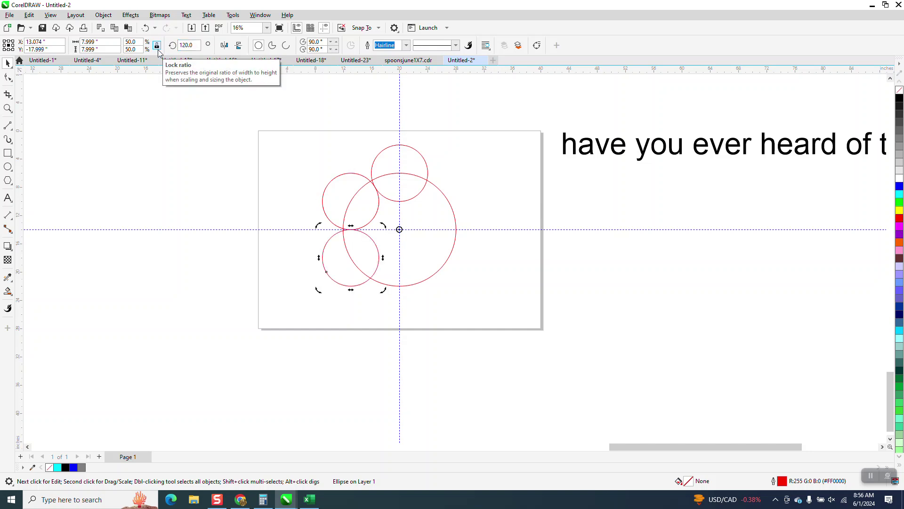
key("ctrl+r")
key("ctrl+r")
key("ctrl+r")
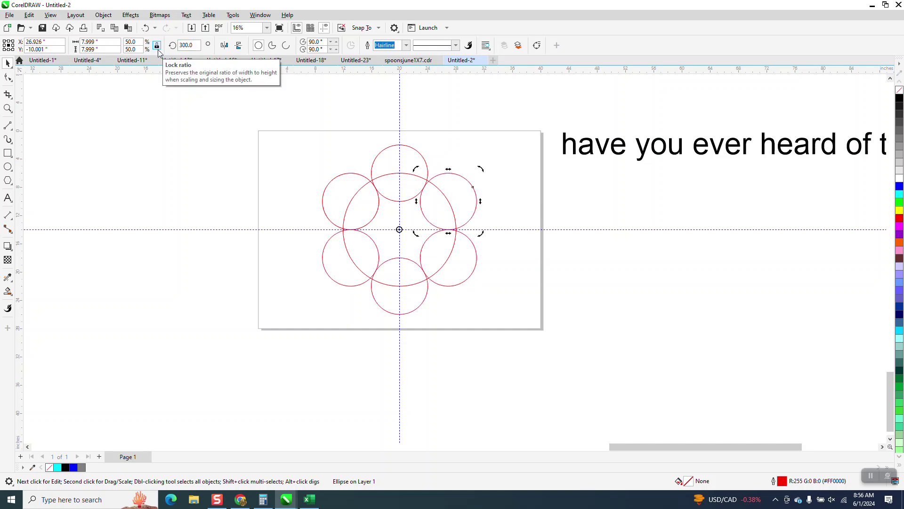
left_click(7, 108)
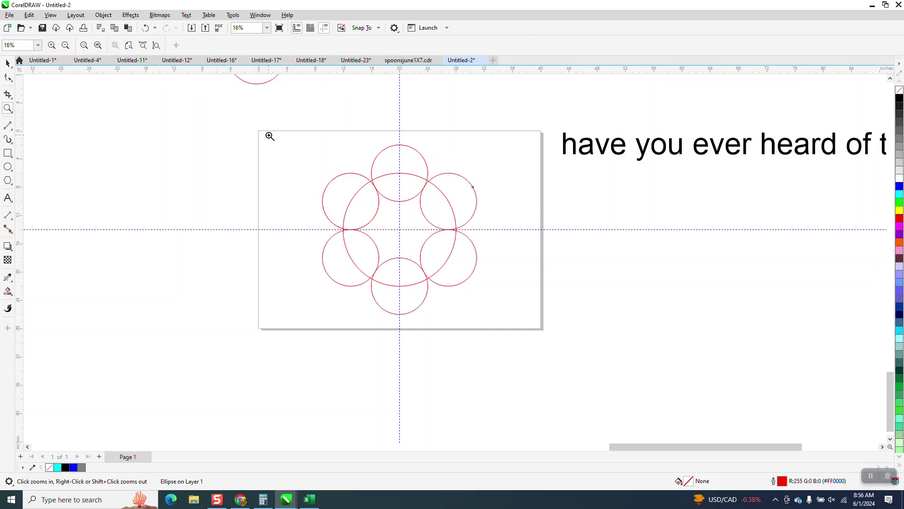
left_click_drag(270, 135, 612, 382)
Smart-fill the flower's central region cyan and drag the new star right of the page
left_click(8, 63)
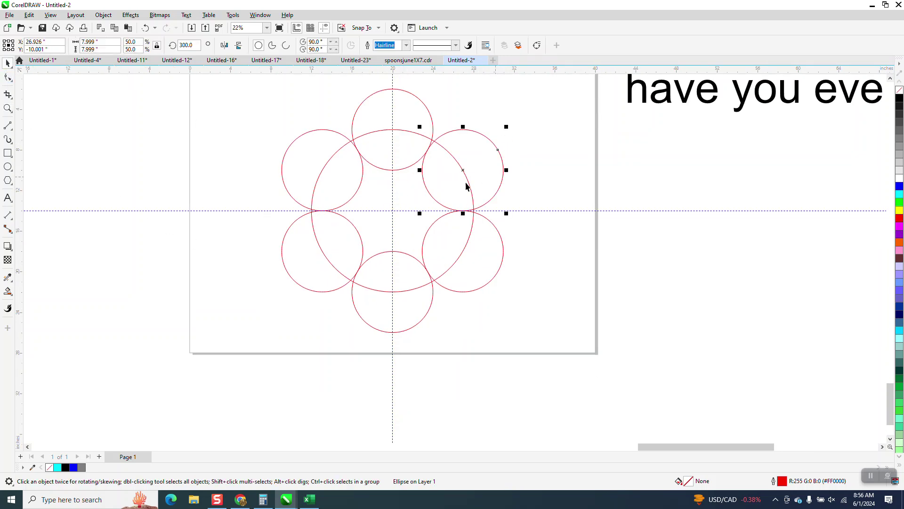
scroll(466, 186, "down", 1)
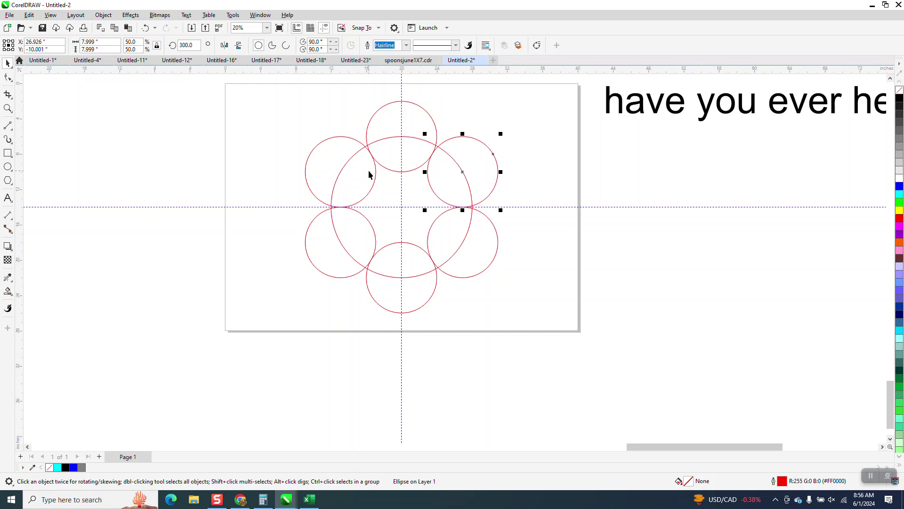
left_click(8, 291)
left_click(401, 202)
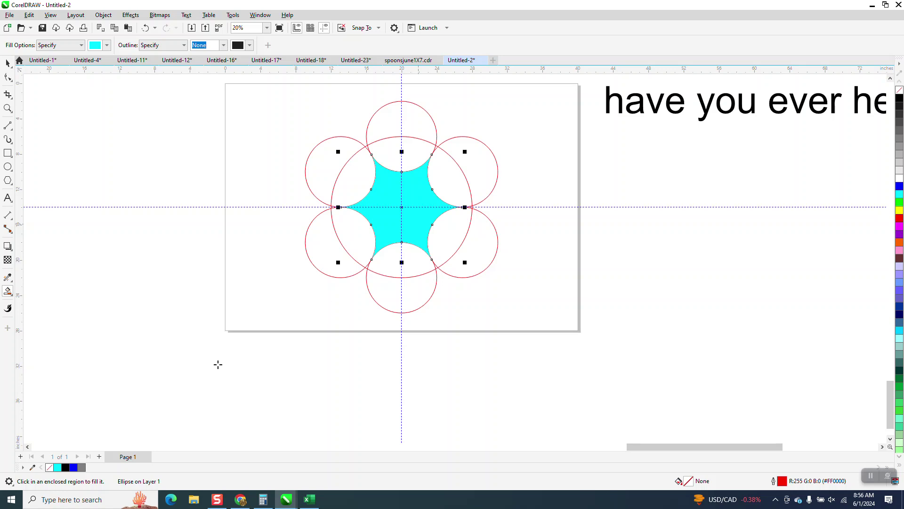
left_click(6, 63)
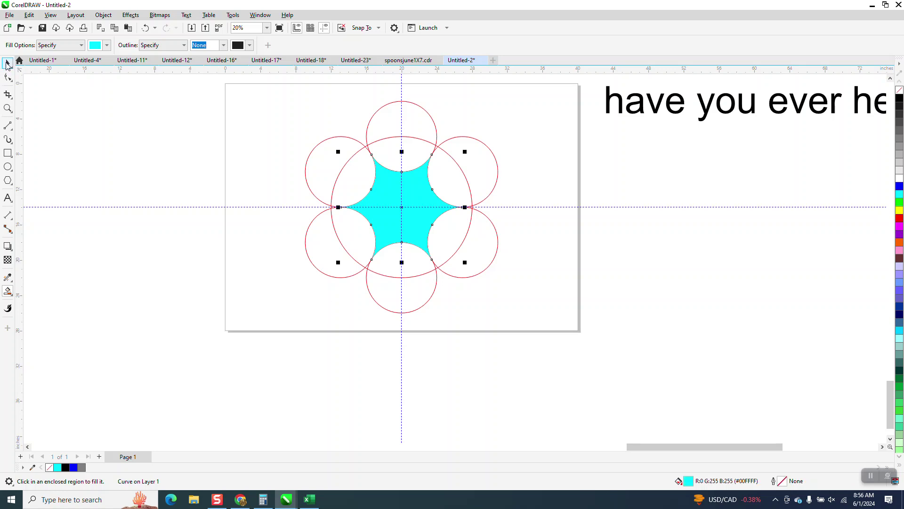
left_click_drag(414, 201, 675, 201)
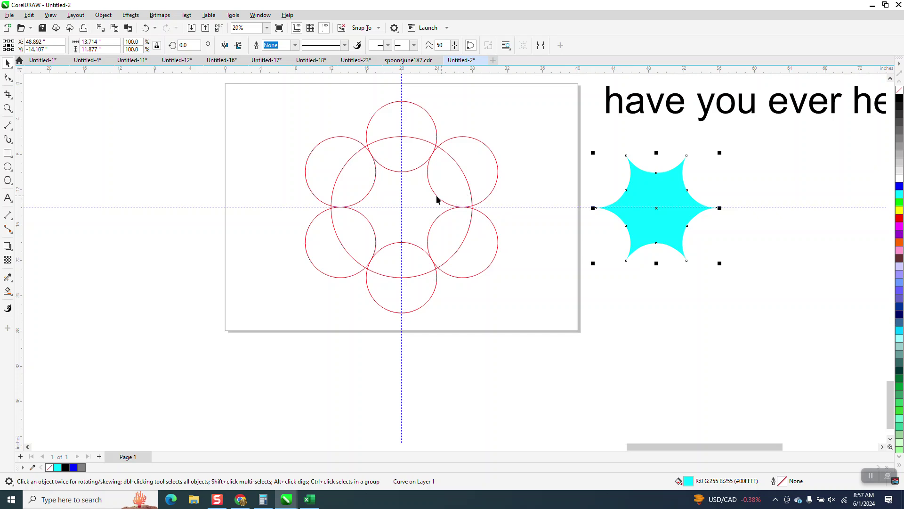
Move the top circle to the upper left and delete the remaining ring circles
scroll(433, 198, "down", 1)
left_click_drag(356, 184, 302, 89)
left_click_drag(558, 346, 558, 346)
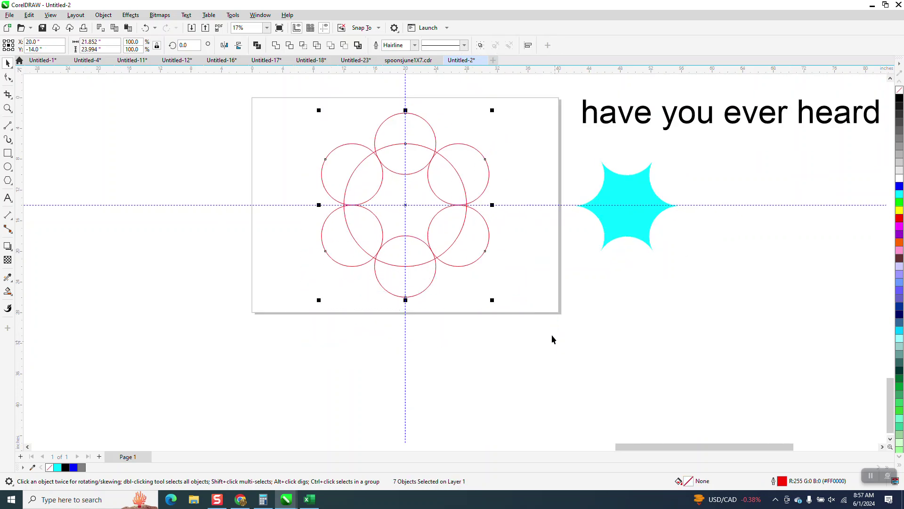
left_click(504, 123)
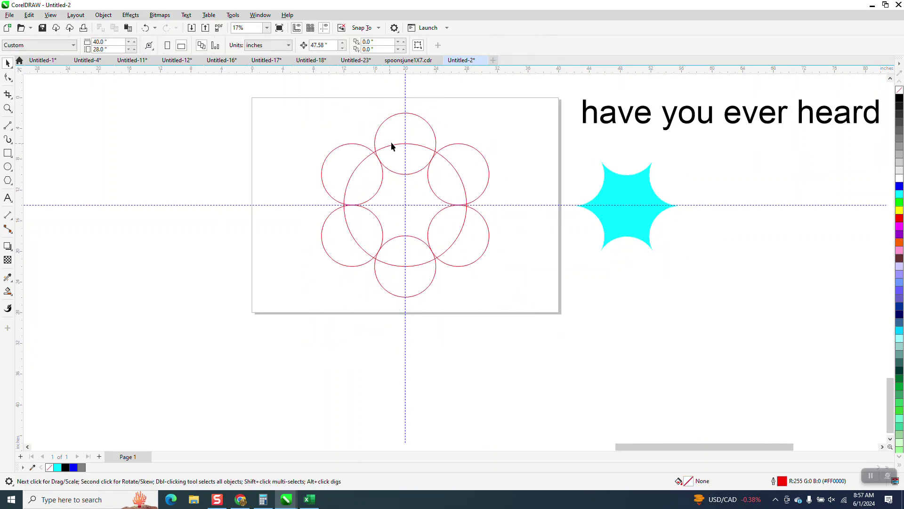
left_click_drag(391, 146, 259, 133)
left_click_drag(311, 118, 510, 301)
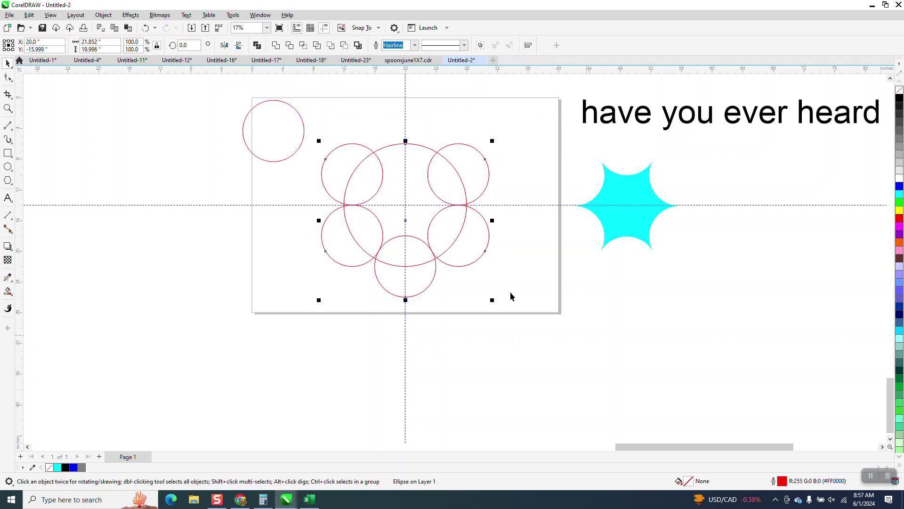
key("Delete")
Centre the leftover circle on the page, then delete it
left_click(303, 135)
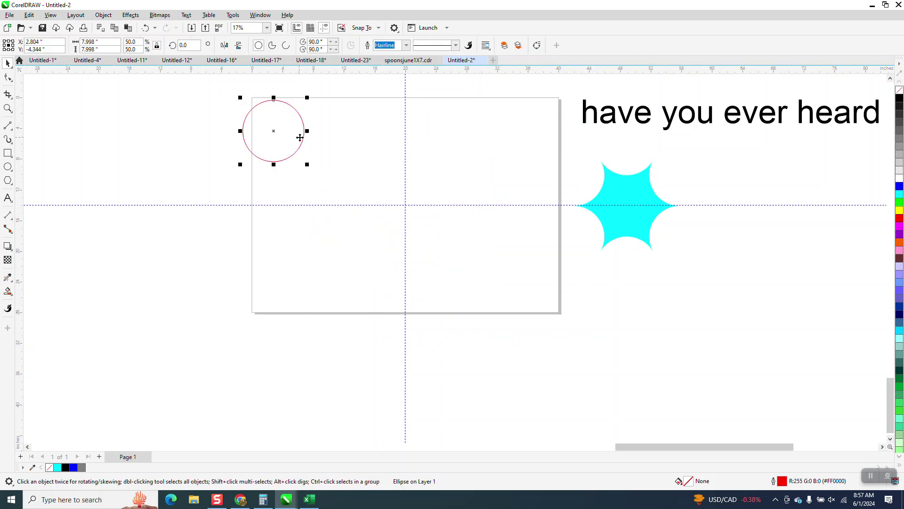
key("p")
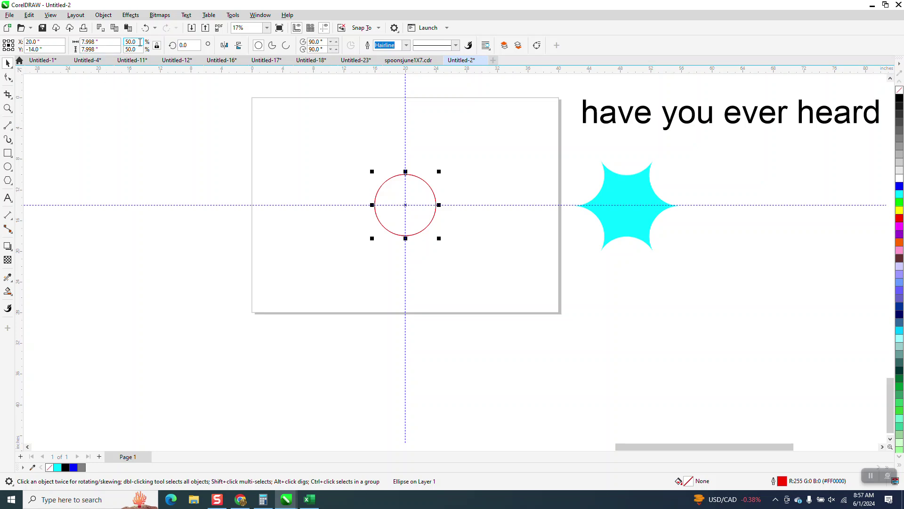
left_click(190, 104)
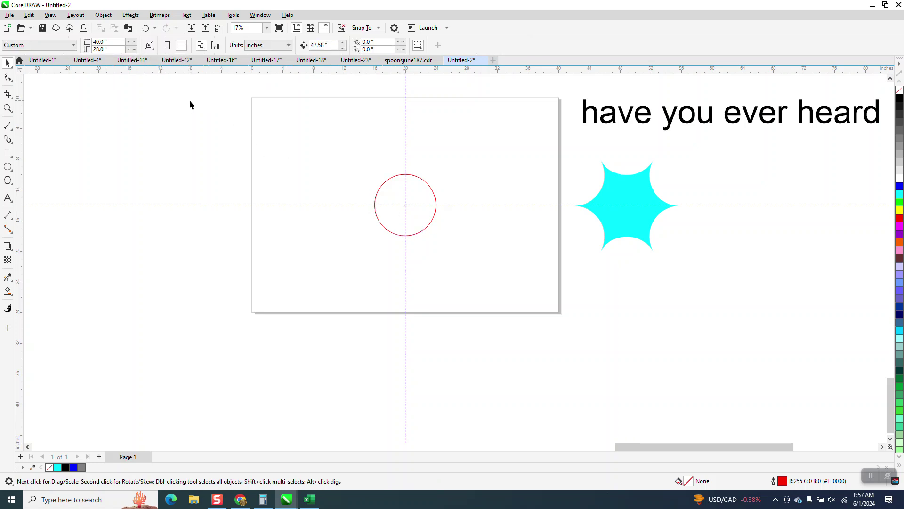
left_click(419, 206)
key("Delete")
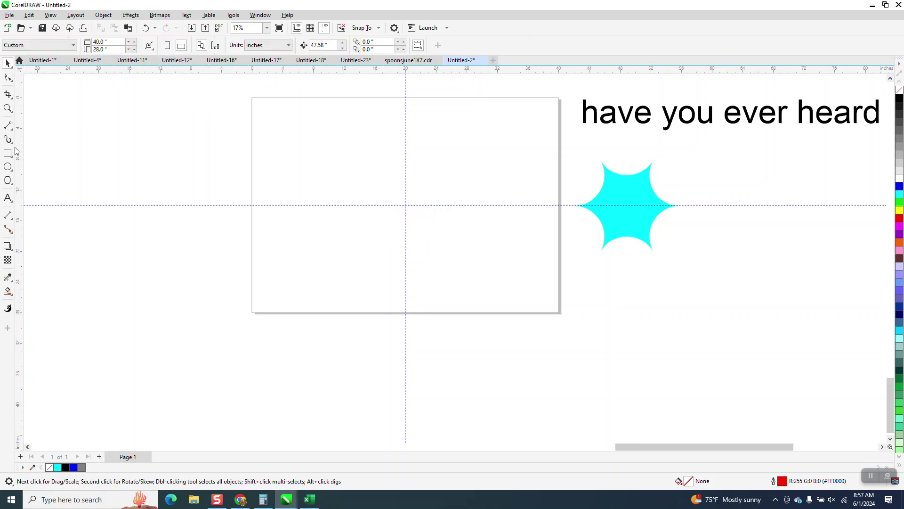
Draw a new circle and centre it on the page with P
left_click(8, 167)
left_click_drag(461, 159, 368, 251)
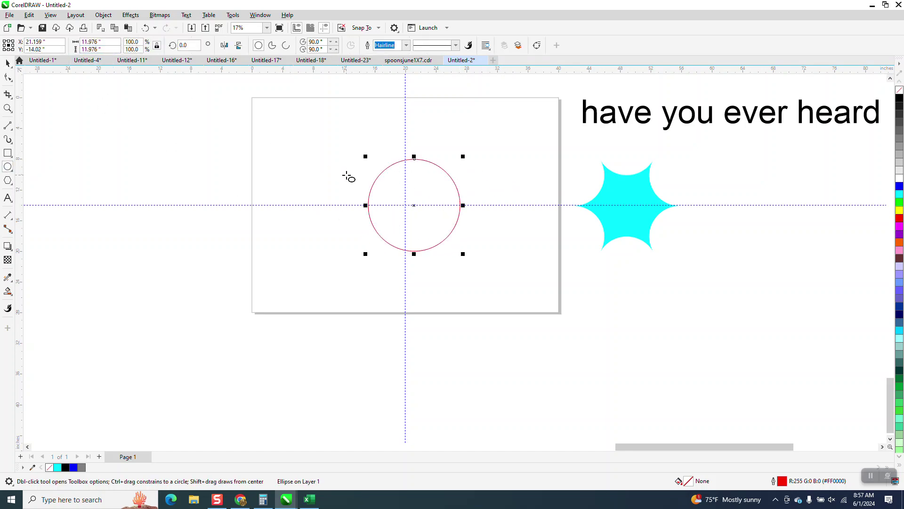
key("p")
Make a 50% scaled copy and move it up onto the big circle's top edge
left_click(8, 63)
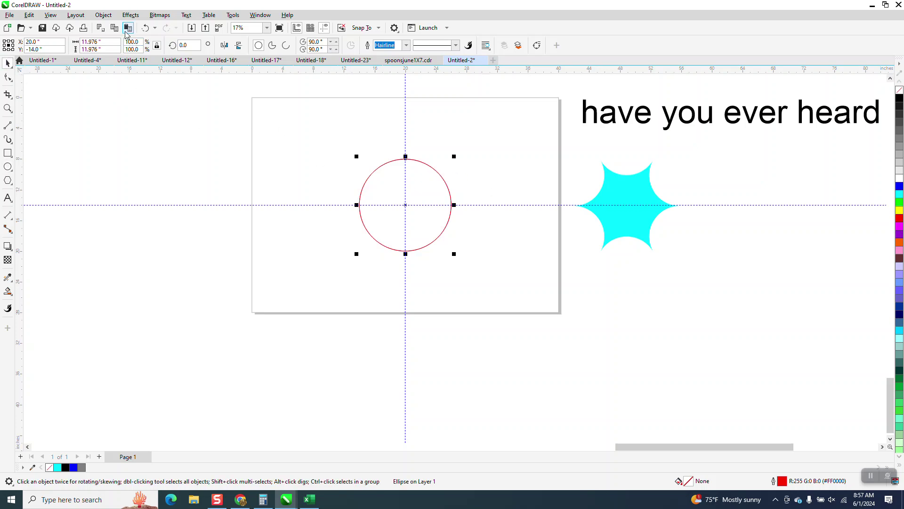
left_click(133, 42)
type("50")
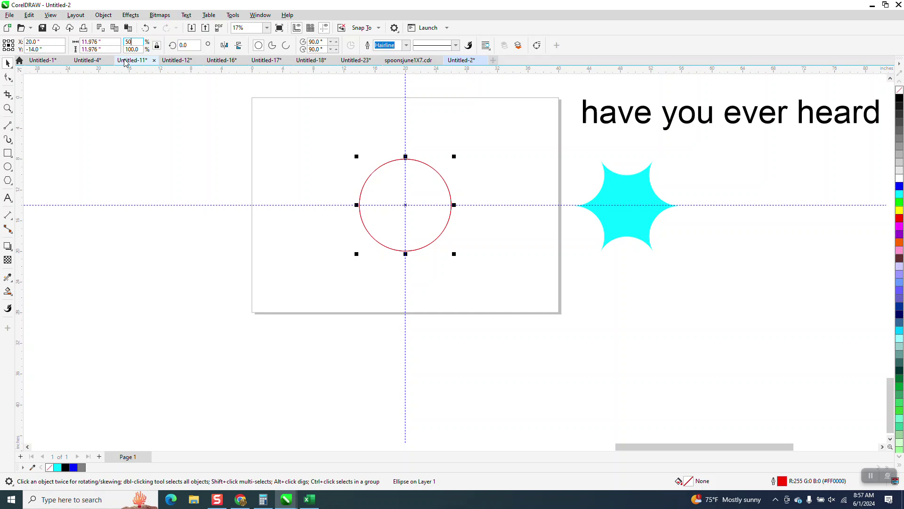
key("Return")
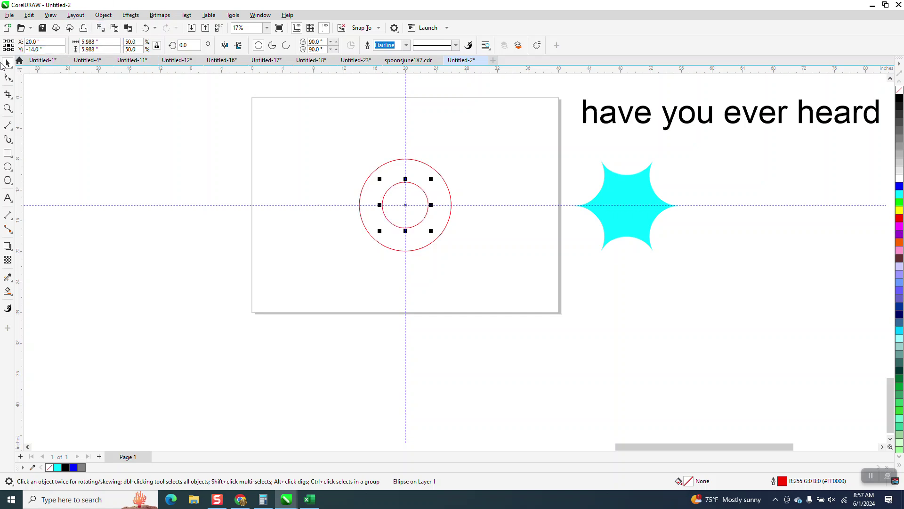
left_click_drag(407, 206, 407, 160)
Set the small circle's rotation pivot at the big circle's centre, undoing an accidental guideline move
key("Tab")
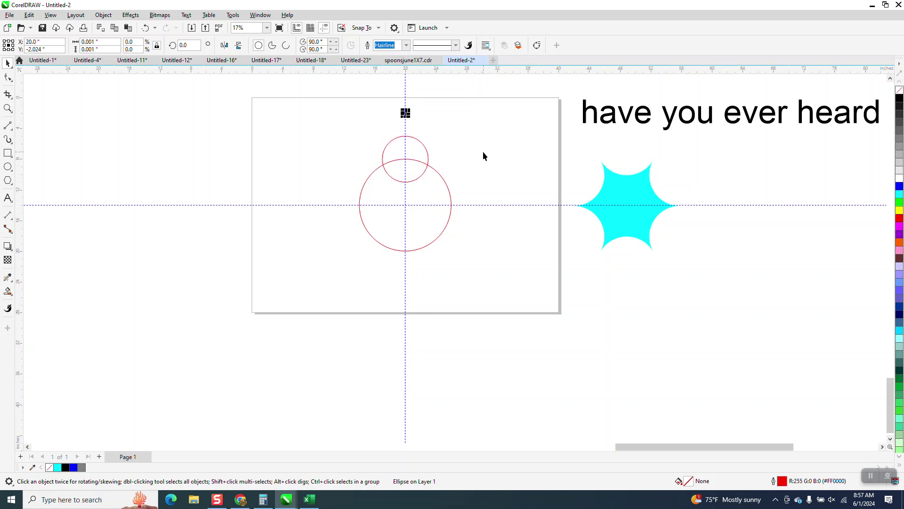
left_click(482, 151)
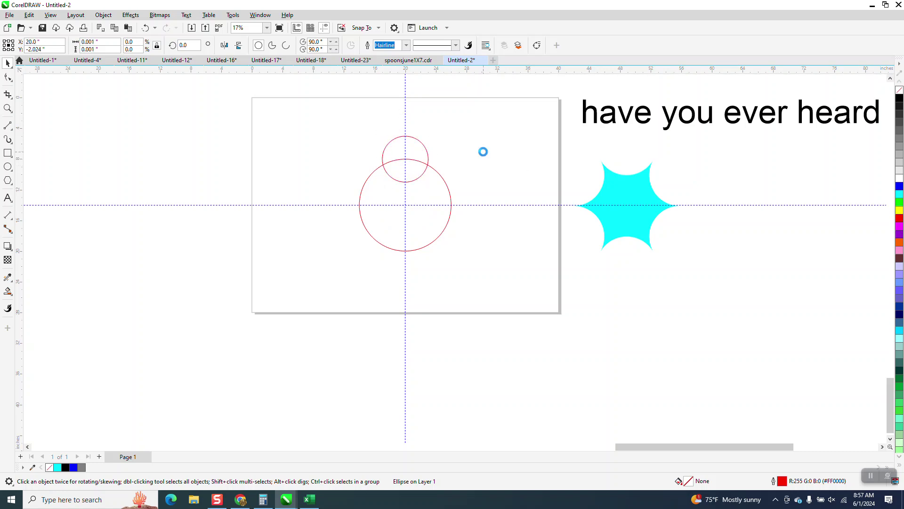
left_click(427, 152)
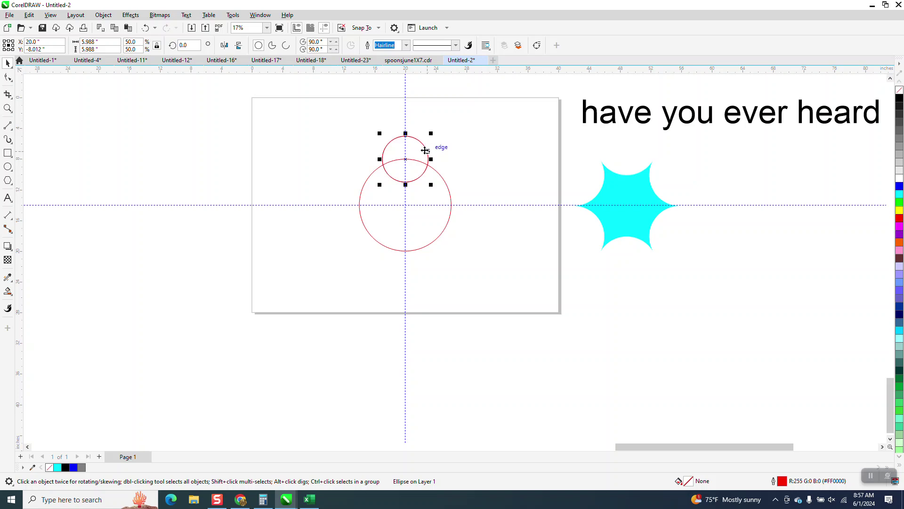
left_click(408, 158)
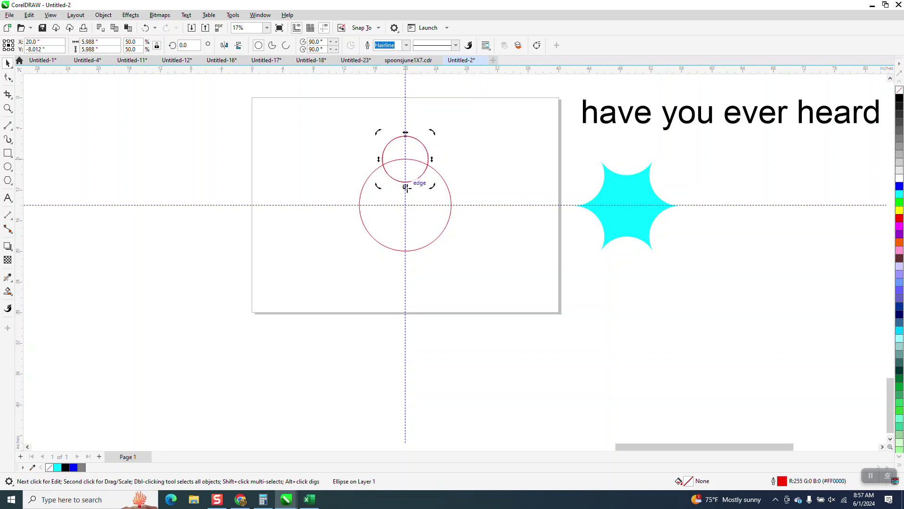
left_click_drag(406, 187, 405, 201)
left_click_drag(408, 202, 418, 221)
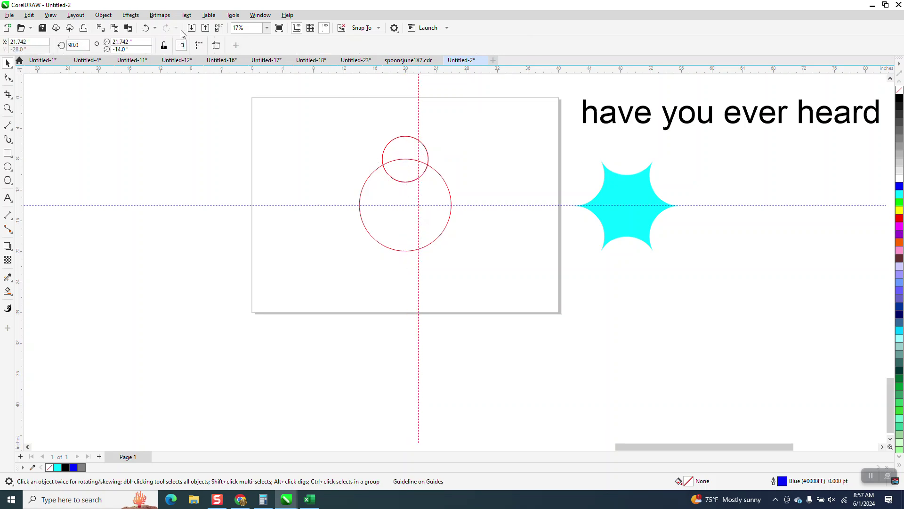
left_click(145, 27)
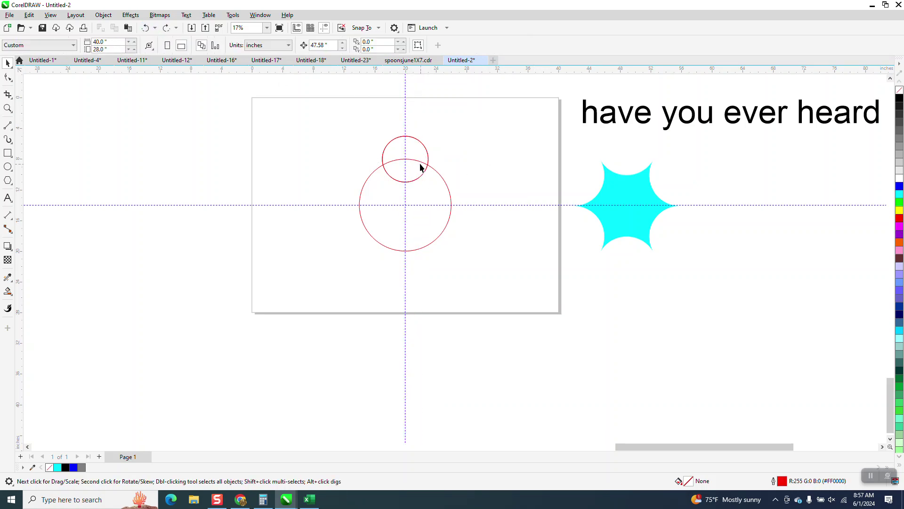
left_click(426, 159)
left_click(425, 155)
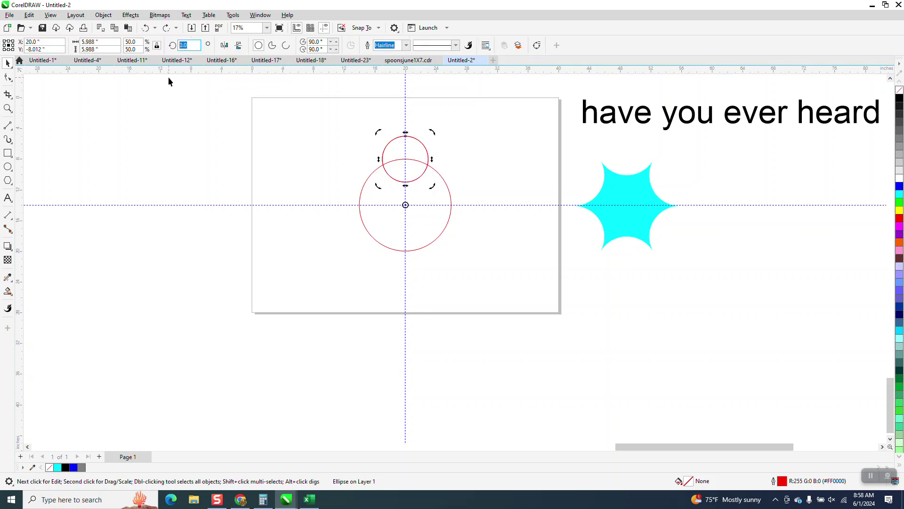
Add rotated copies of the small circle at 60°, 120° and the remaining 60° steps
type("60")
key("Return")
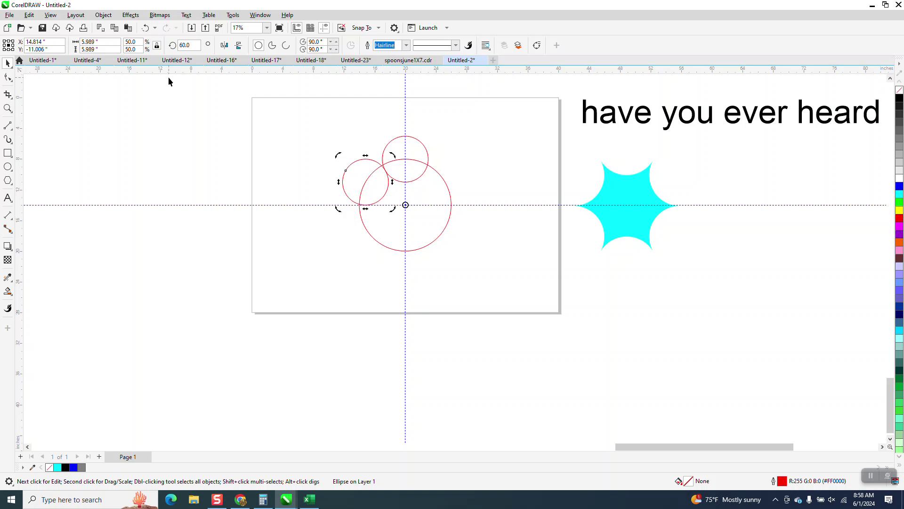
double_click(191, 45)
type("120")
key("Return")
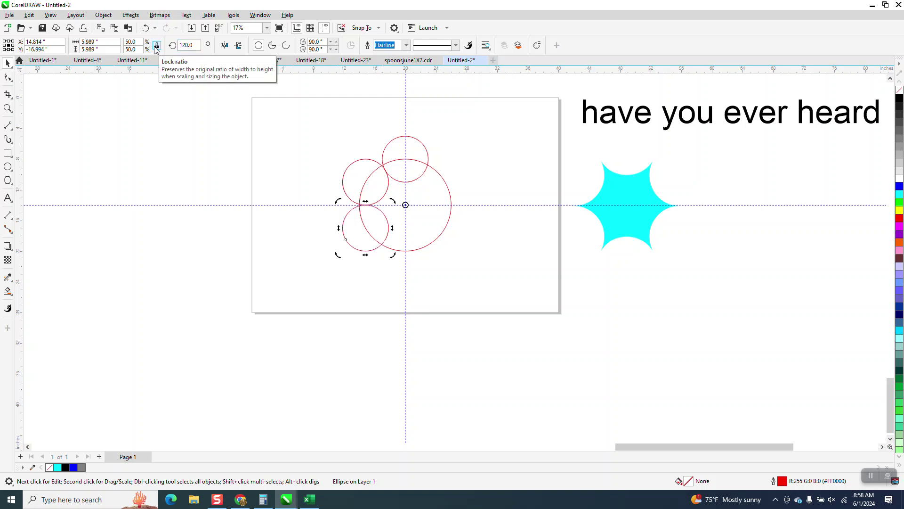
key("ctrl+r")
key("ctrl+r")
key("ctrl+r")
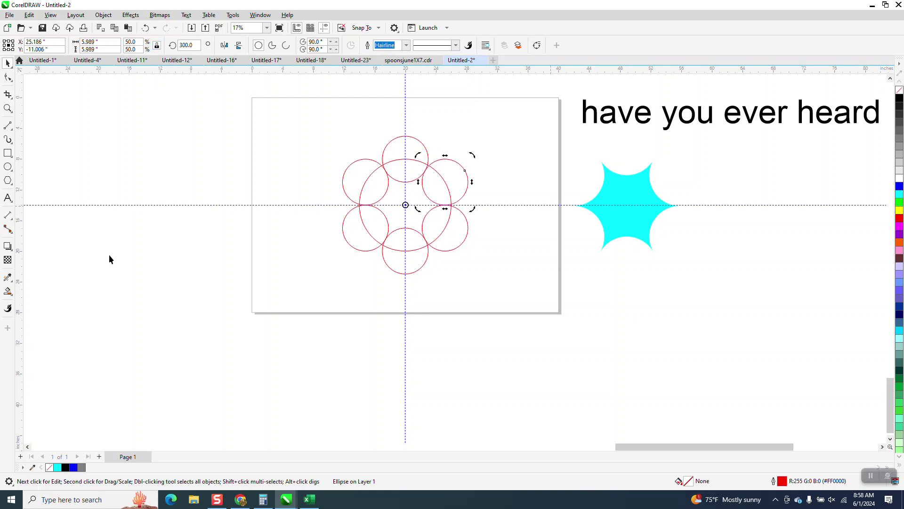
Undo an accidental cyan Smart Fill of the centre and zoom in on the circles
left_click(7, 291)
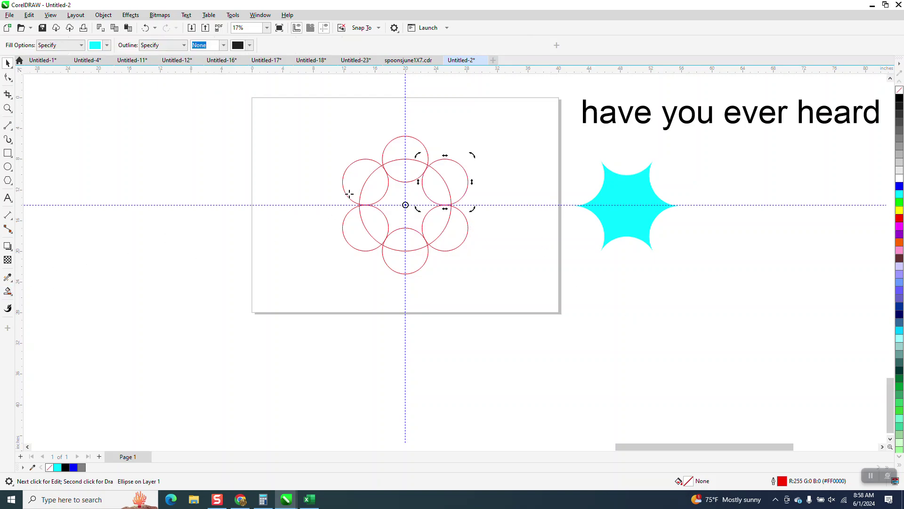
left_click(389, 195)
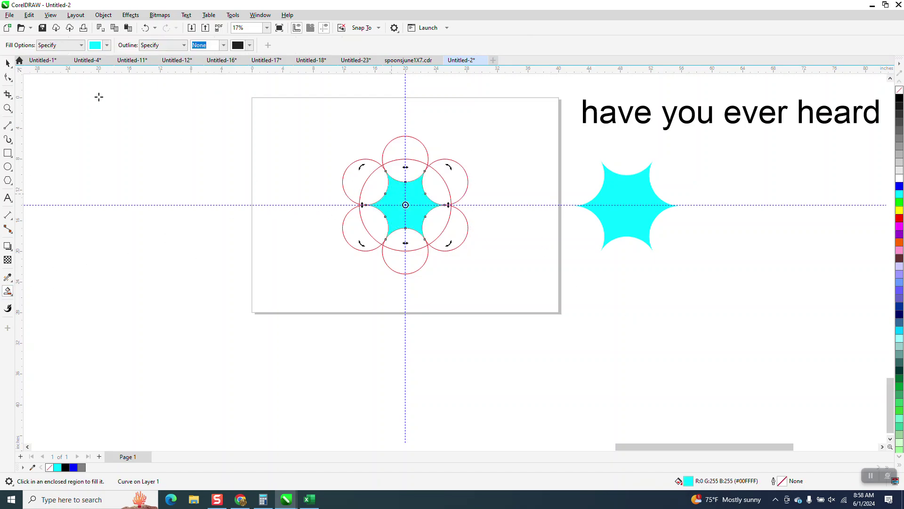
left_click(151, 30)
left_click(7, 108)
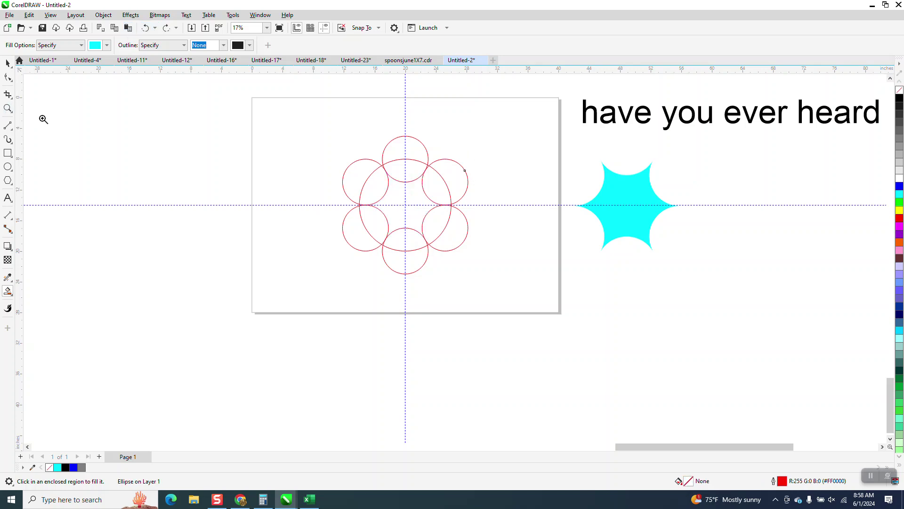
left_click_drag(378, 161, 407, 184)
left_click_drag(310, 186, 392, 281)
scroll(331, 207, "down", 9)
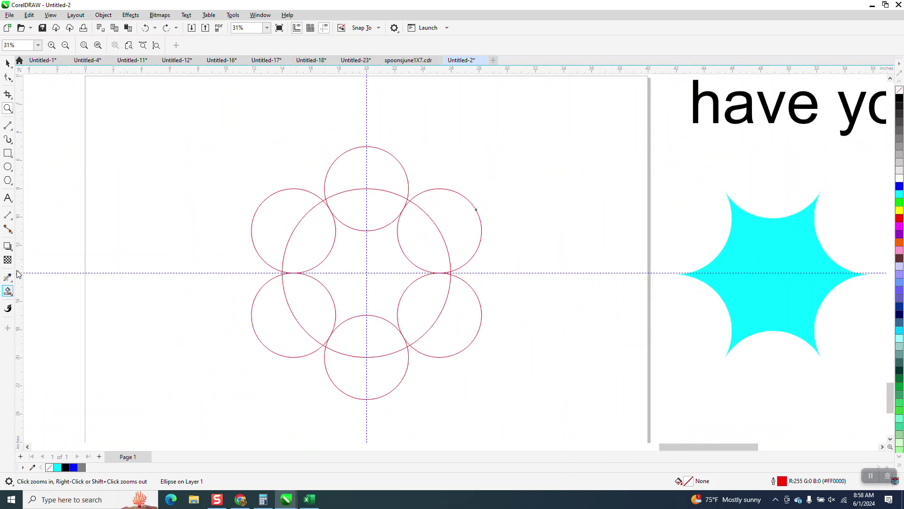
Smart-fill the star-shaped centre of the ring with blue
left_click(8, 290)
left_click(107, 45)
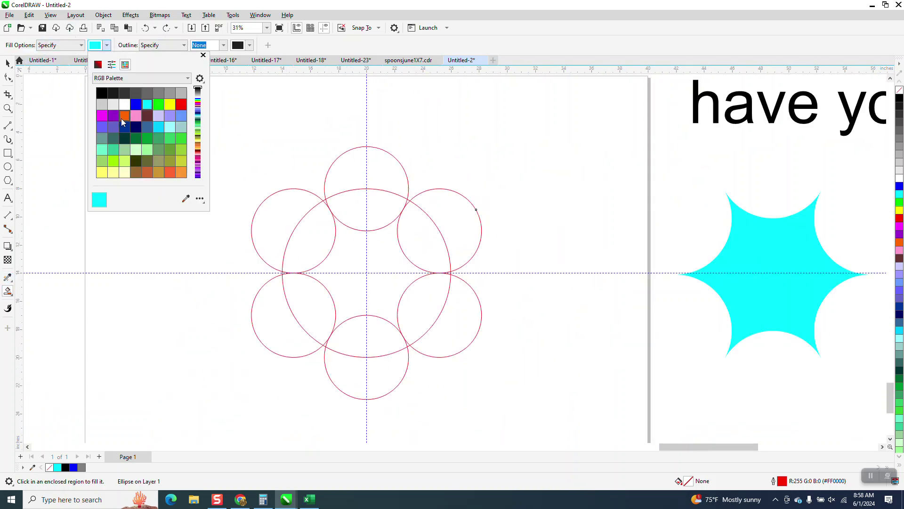
left_click(136, 104)
left_click(343, 249)
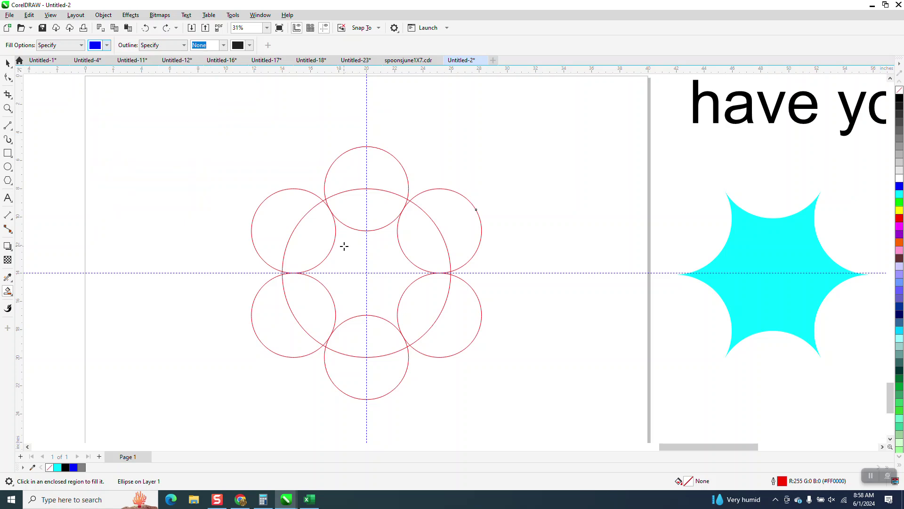
left_click(344, 247)
Move the blue star to the right, beside the ring
scroll(338, 238, "down", 2)
left_click(7, 62)
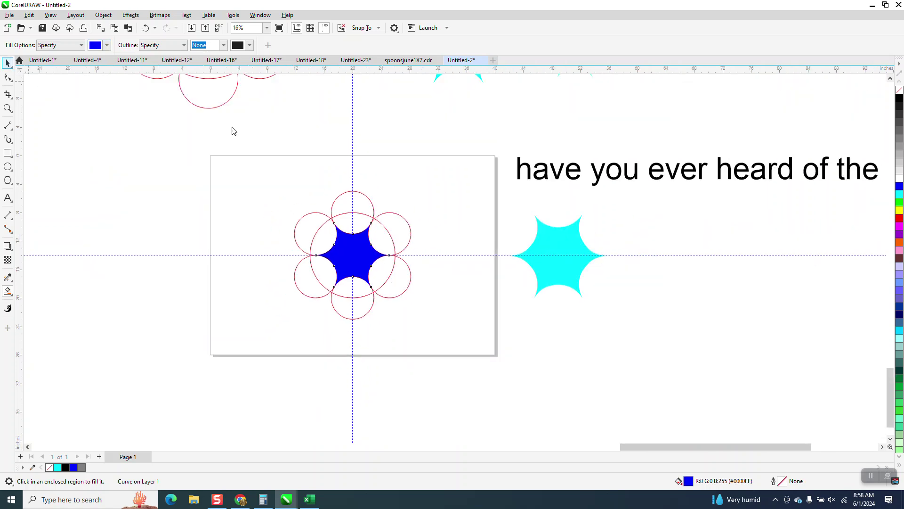
left_click_drag(360, 251, 472, 226)
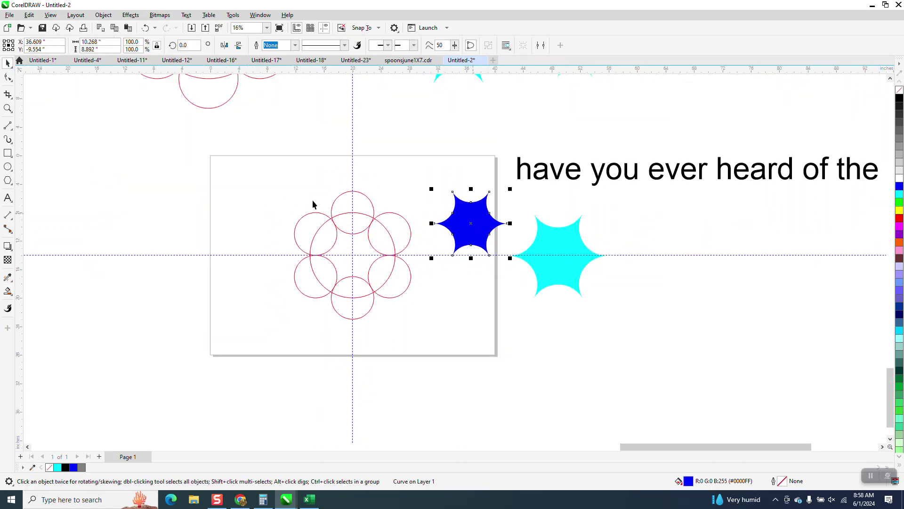
scroll(313, 202, "down", 1)
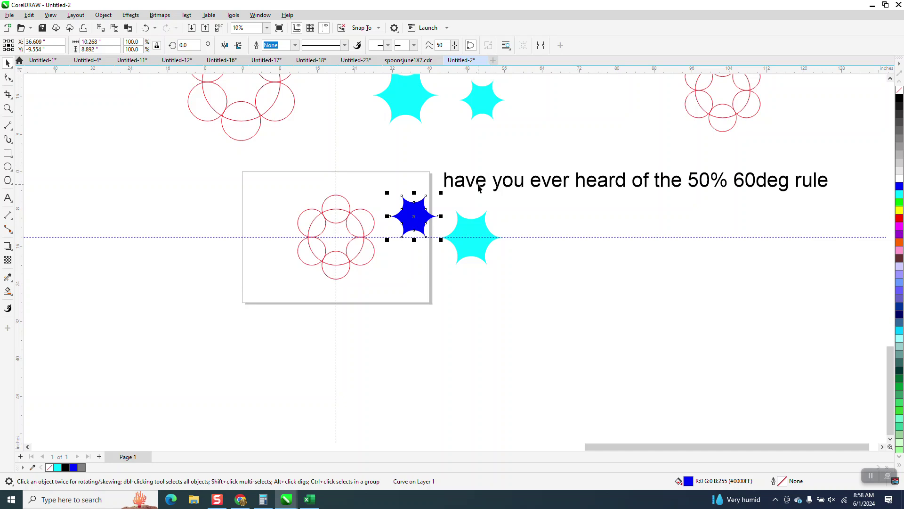